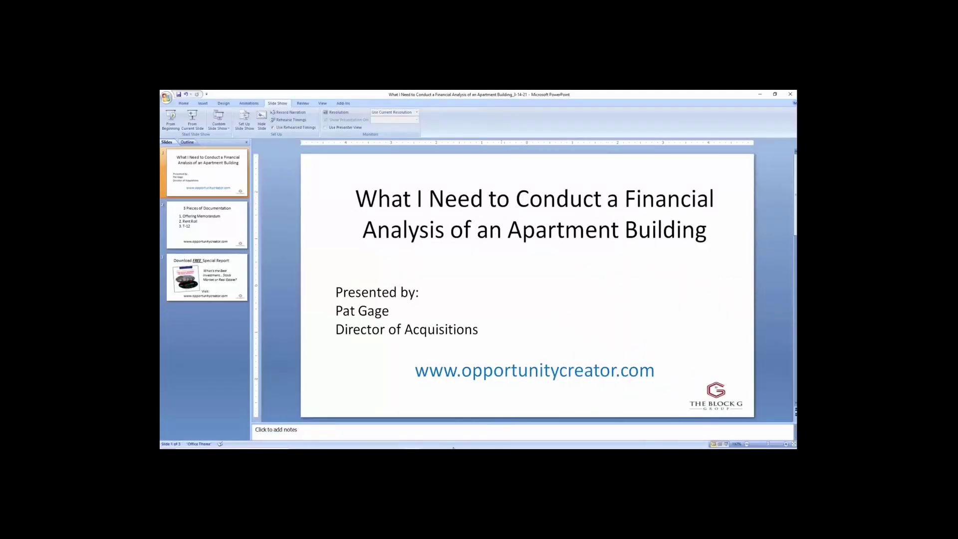
- Bring up the memorandum PDF at 100% zoom and scroll to the page 2 table of contents
key("alt+Tab")
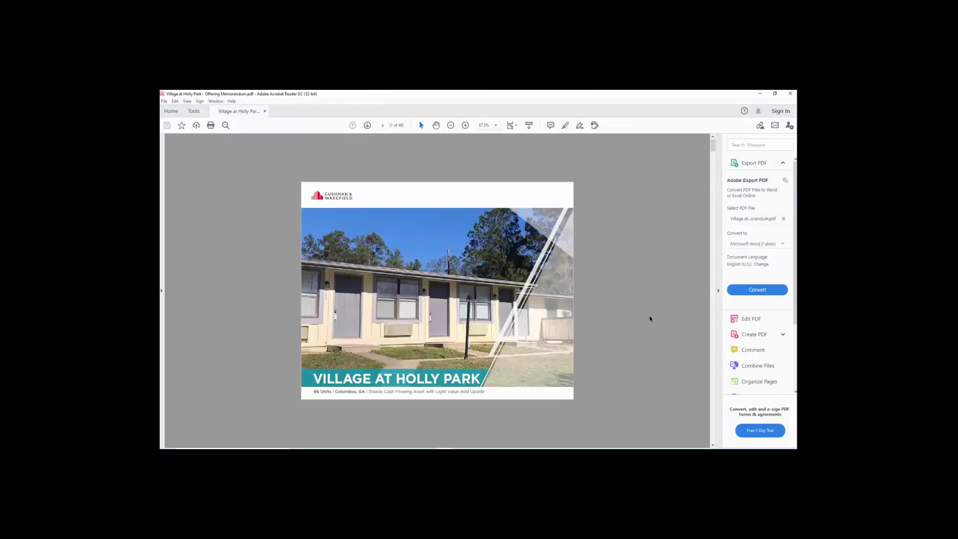
left_click(465, 126)
left_click(464, 125)
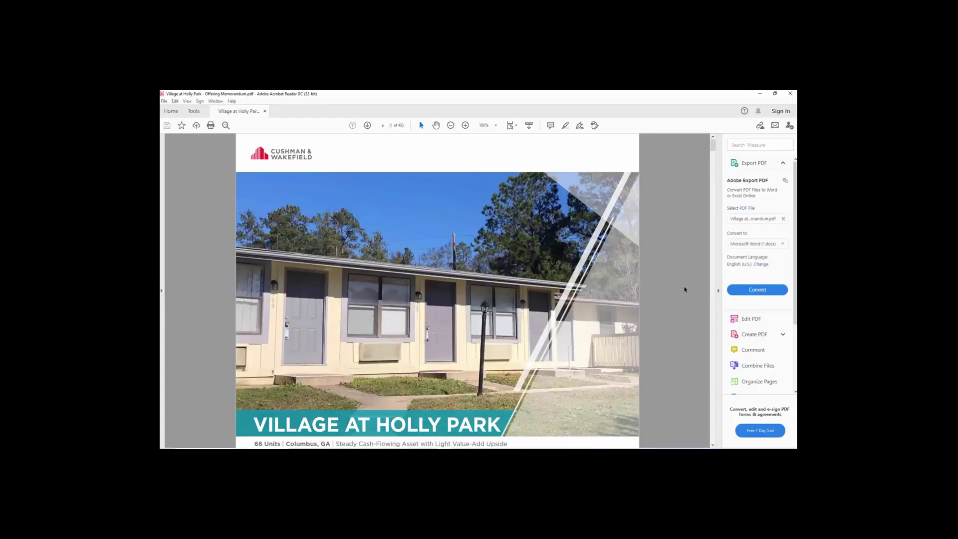
scroll(685, 289, "down", 5)
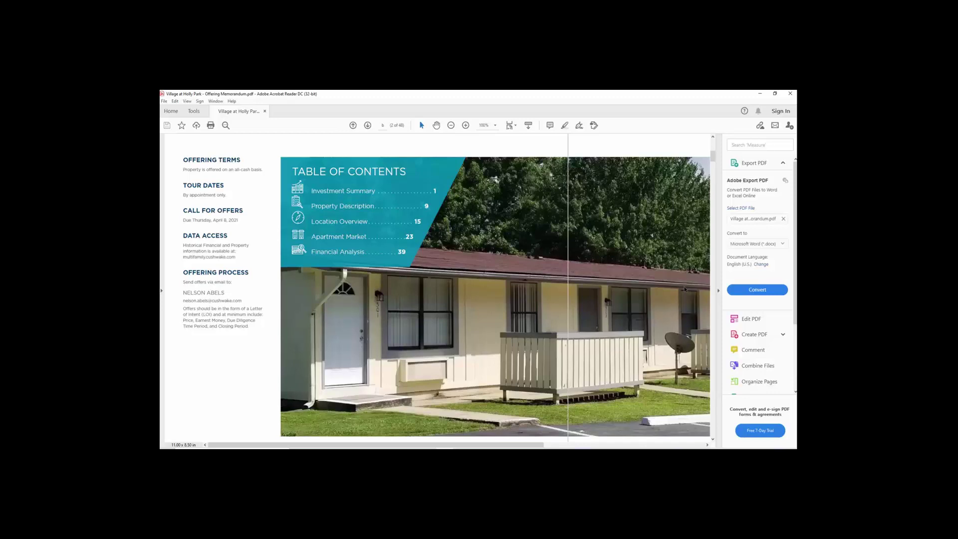
- Scroll through the memorandum, zoom out to 75% to find the page 3–4 spread, then return to 100%
scroll(684, 288, "down", 1)
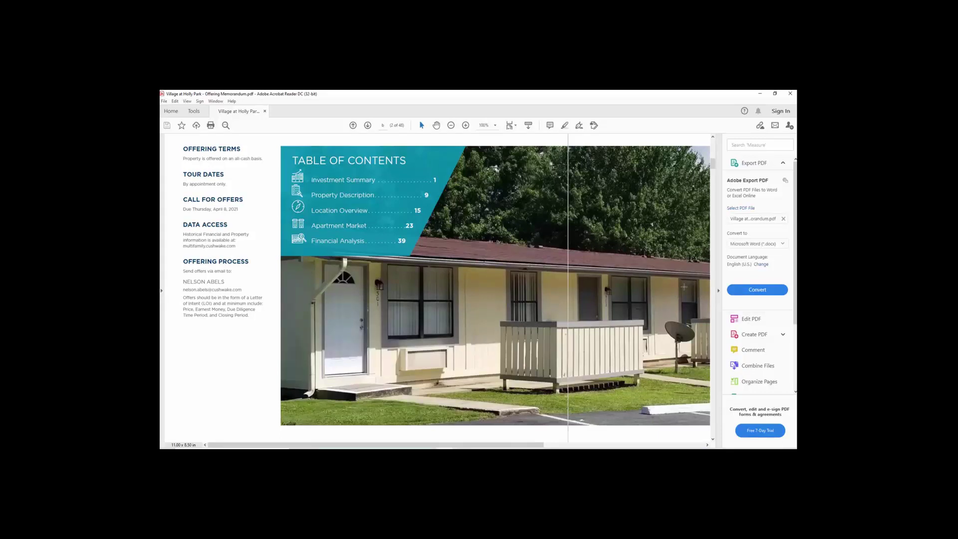
scroll(684, 287, "down", 5)
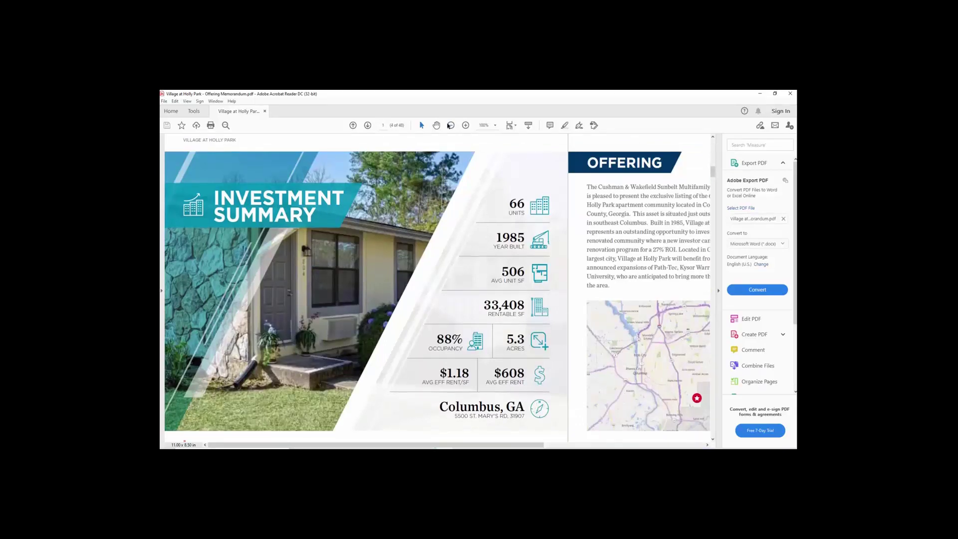
left_click(451, 125)
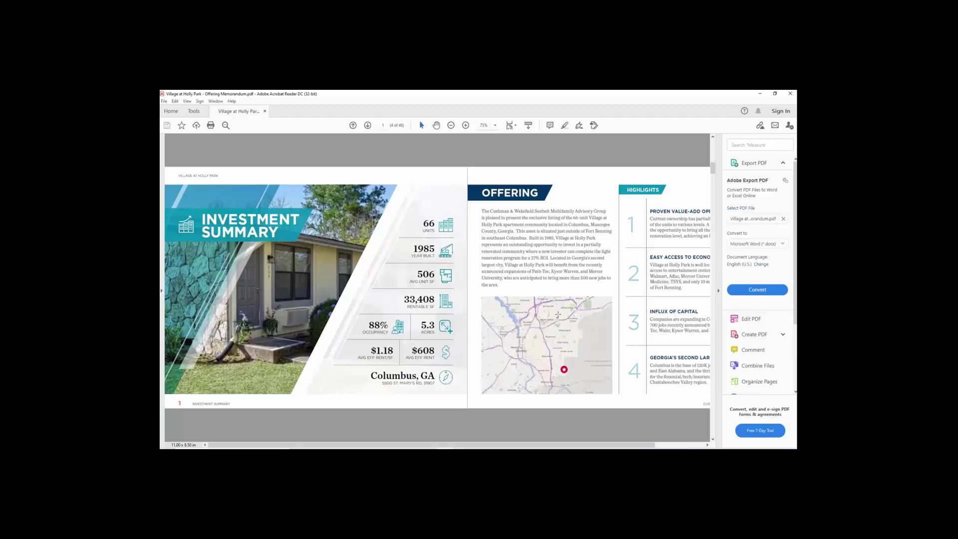
scroll(557, 315, "down", 2)
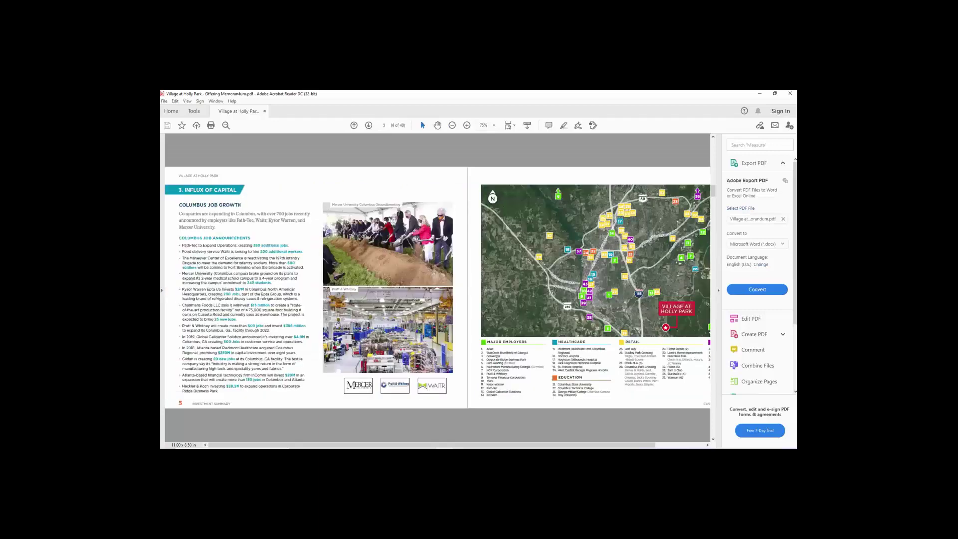
scroll(437, 288, "up", 1)
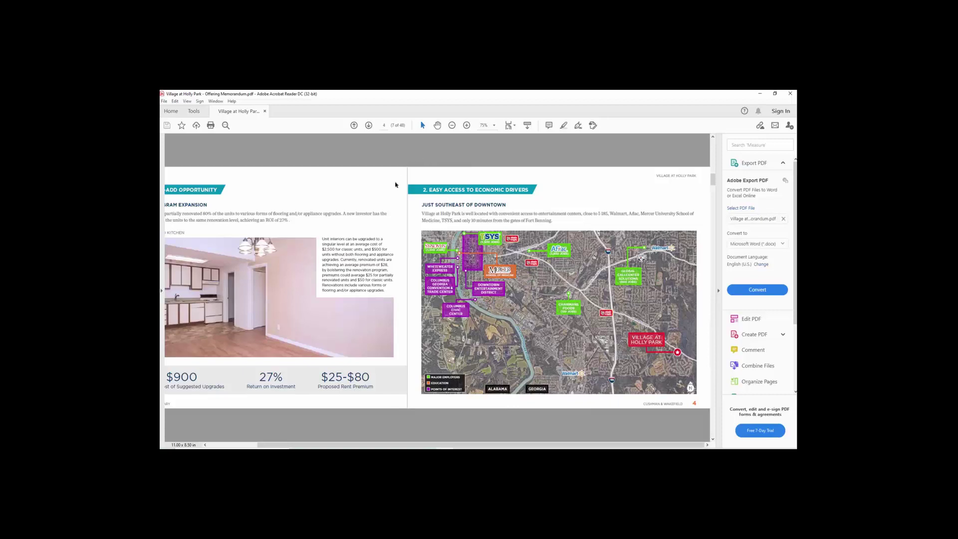
left_click(466, 126)
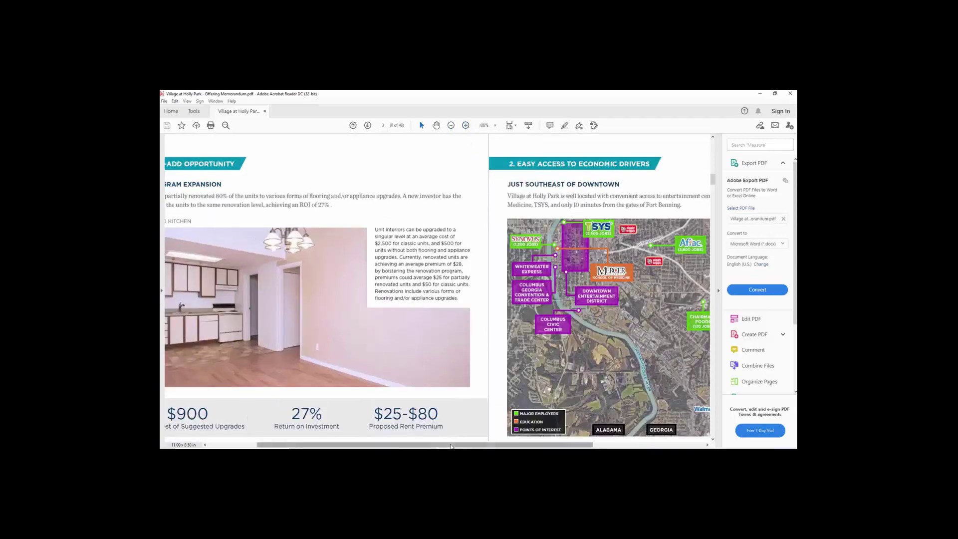
- Shift the view left so the value-add renovation page is fully visible
left_click_drag(462, 444, 413, 444)
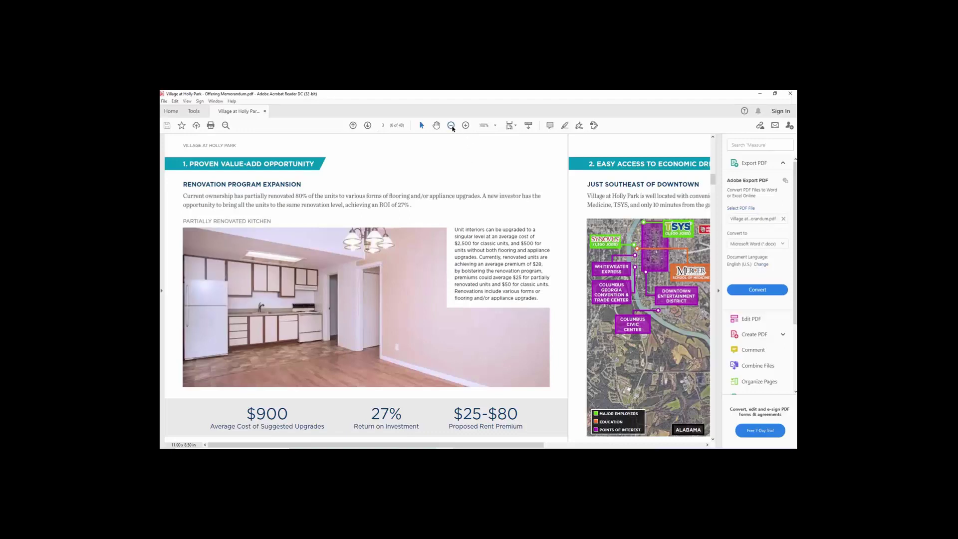
- Zoom out, page down twice to the Georgia's Second Largest City spread, and show the Excel workbook previews
left_click(450, 125)
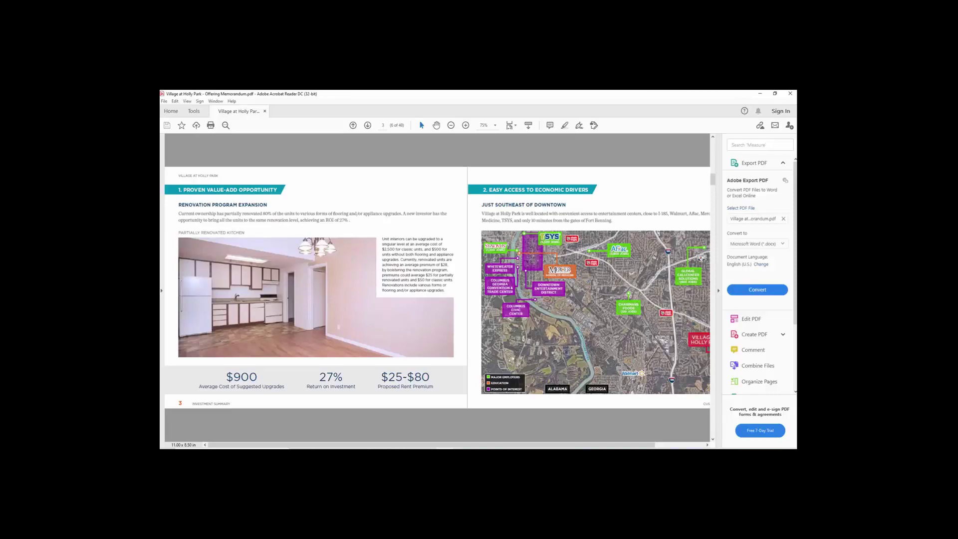
key("Page_Down")
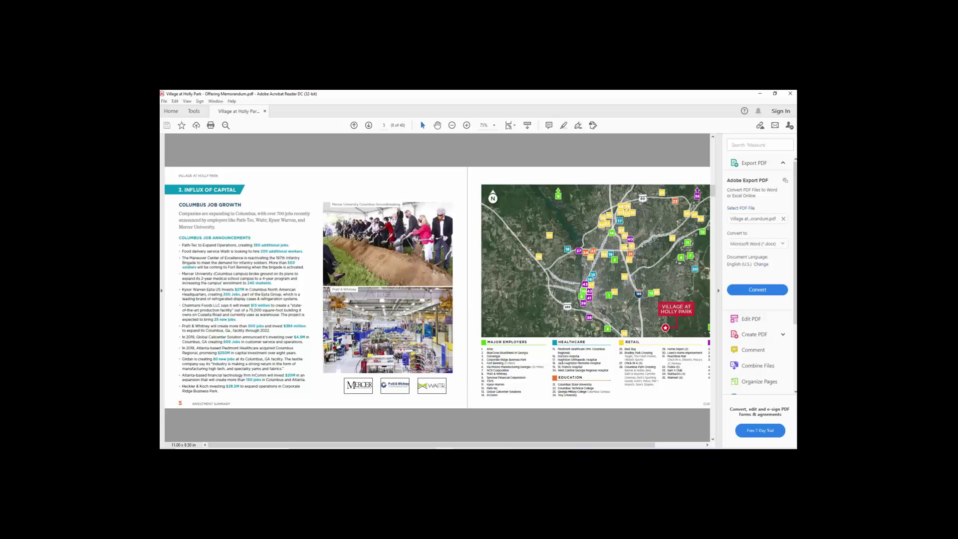
key("Page_Down")
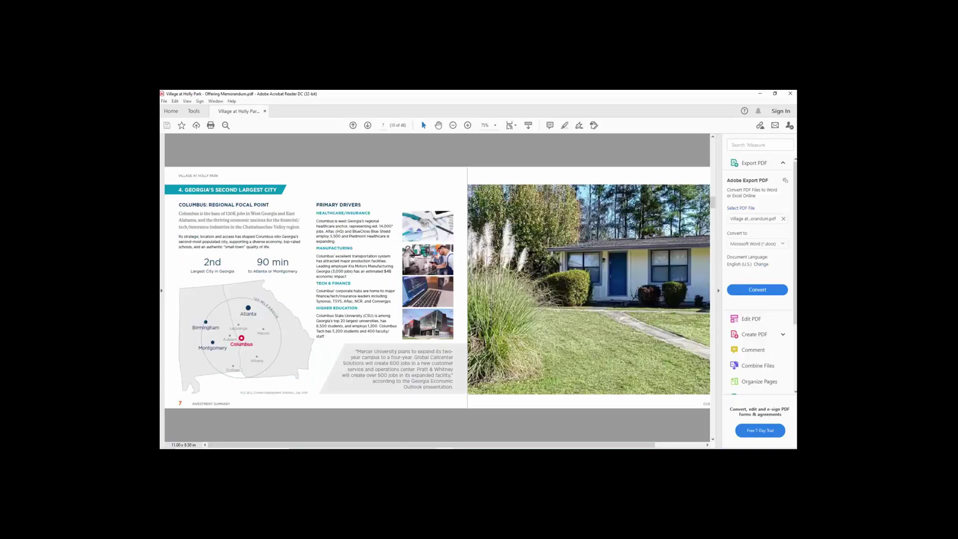
left_click(395, 454)
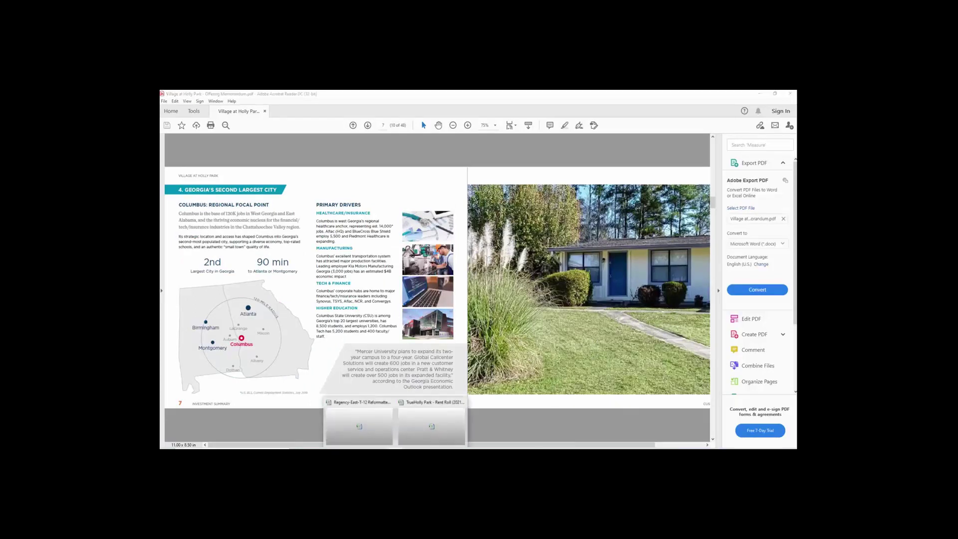
- Switch to the Village at Holly Park rent roll workbook and select tenant cell C21
left_click(407, 424)
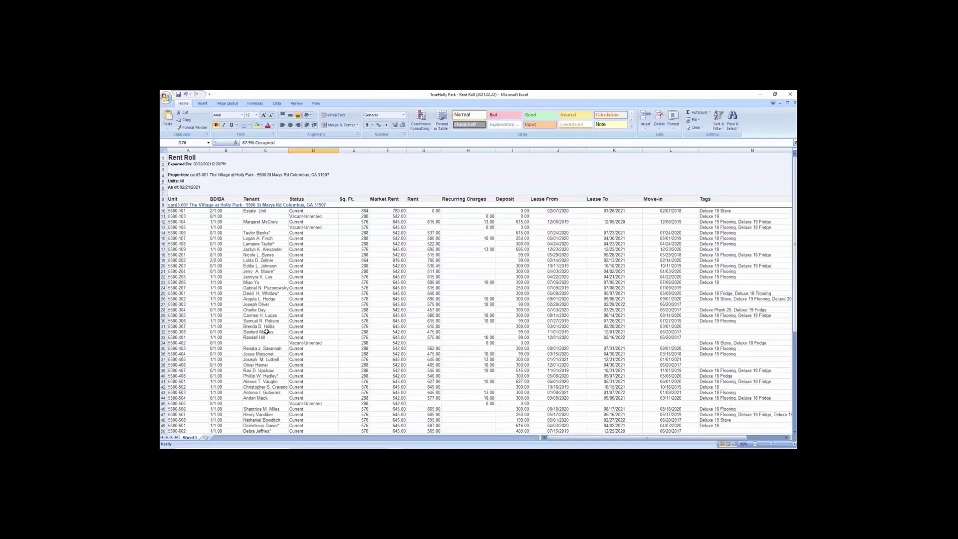
left_click(258, 271)
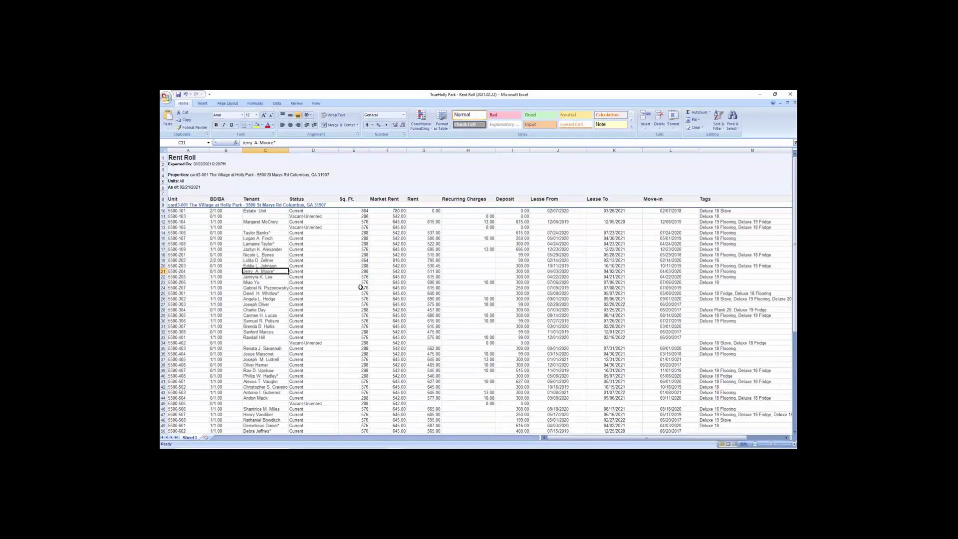
- Select the Sq. Ft., Market Rent and Rent columns (E, F, G) in turn to read their status-bar totals
left_click(354, 150)
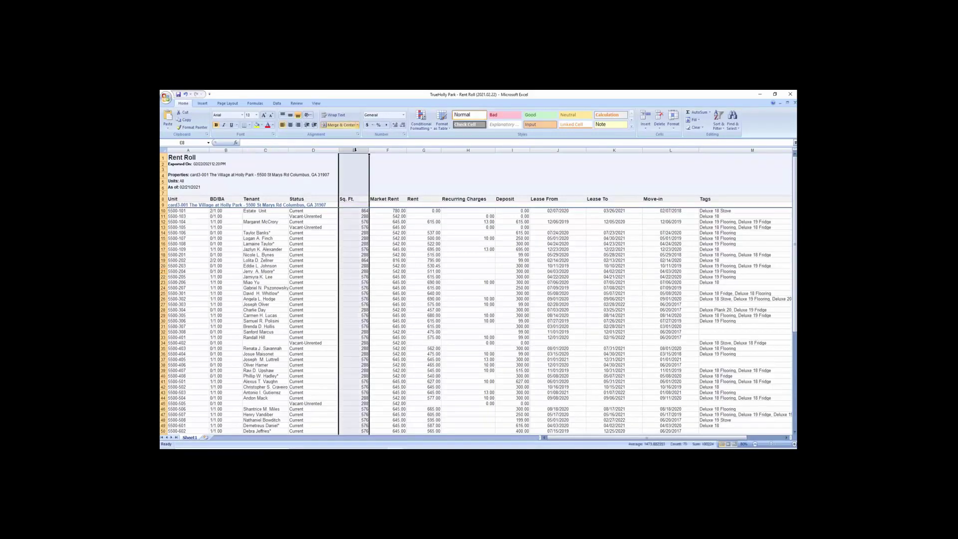
left_click(390, 150)
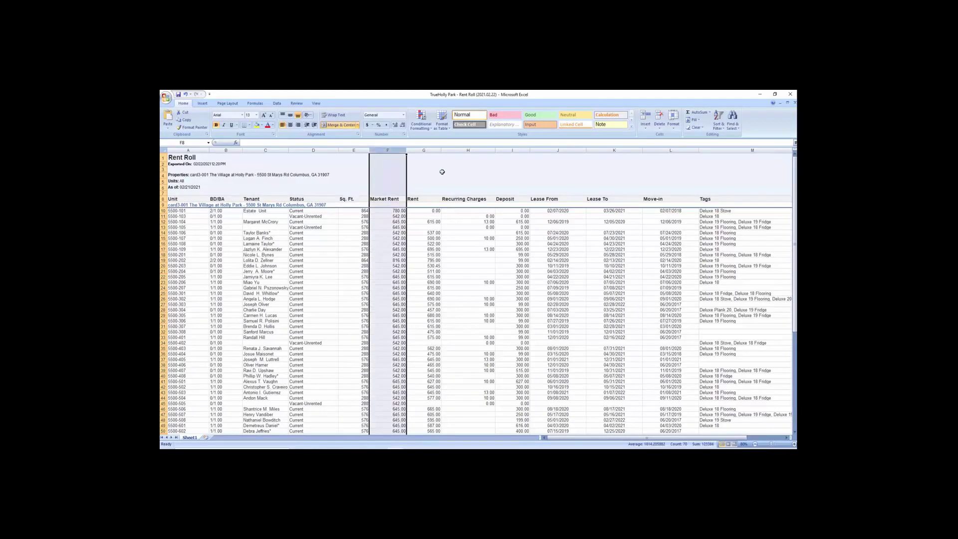
left_click(428, 150)
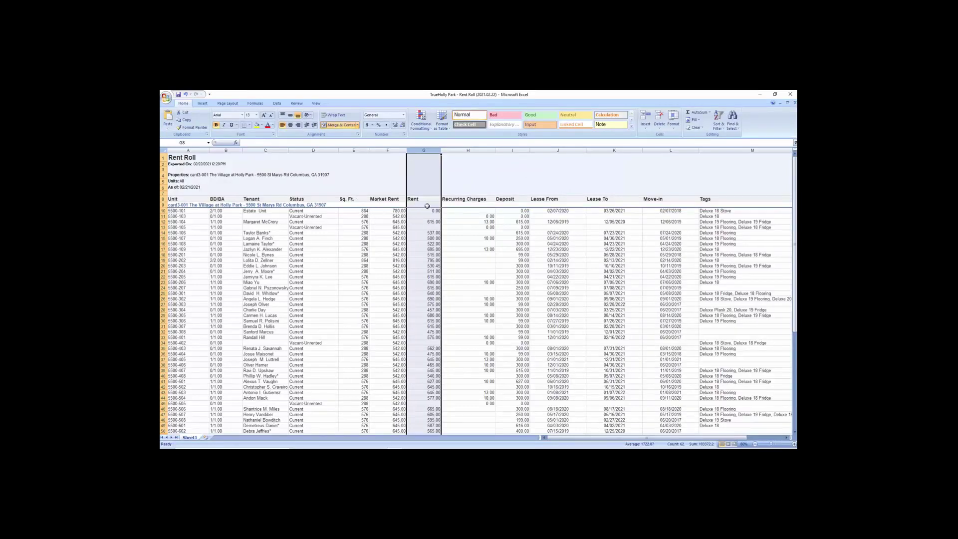
- Select the Lease From and Lease To columns, then the single lease end date in cell K17
left_click(558, 149)
left_click_drag(559, 150, 613, 149)
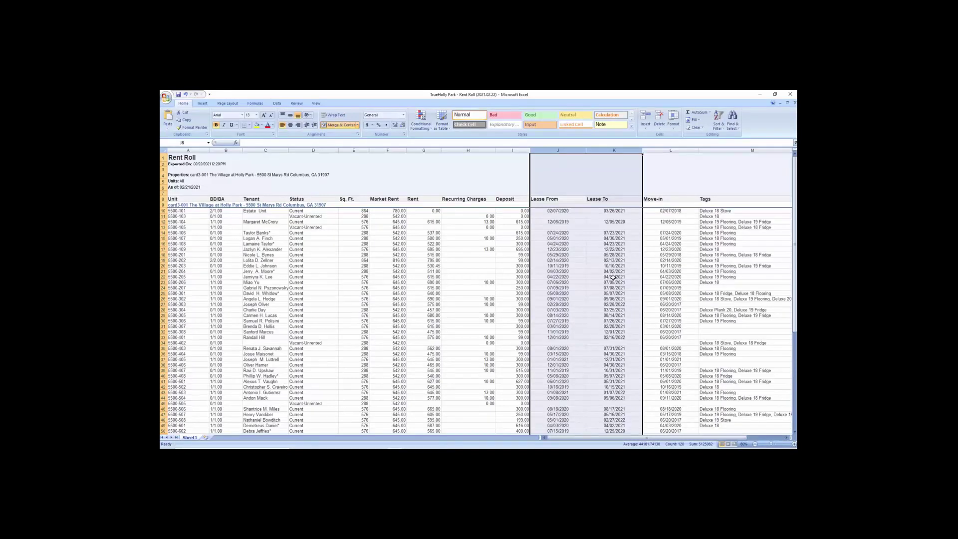
left_click(620, 249)
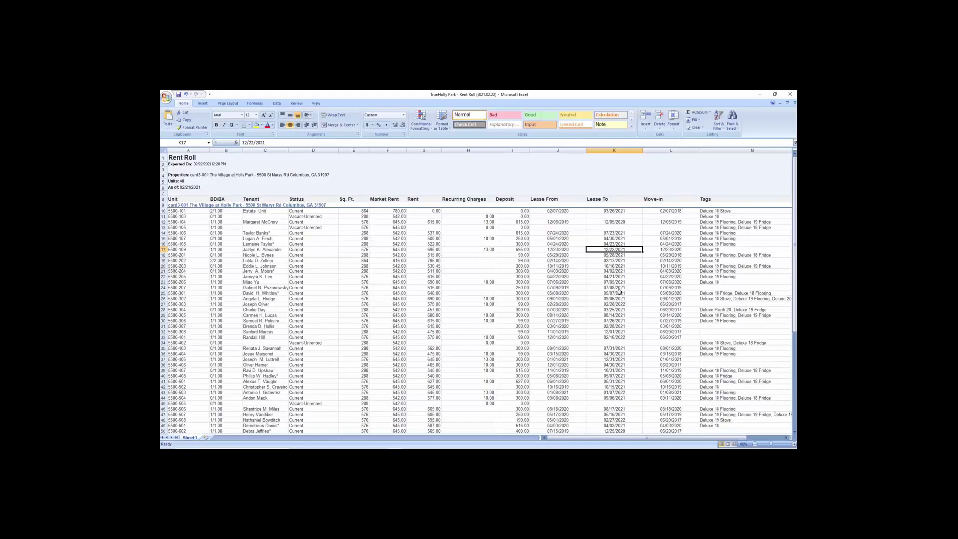
- Minimize the rent roll and restore the Regency East T-12 workbook from the taskbar
left_click(761, 94)
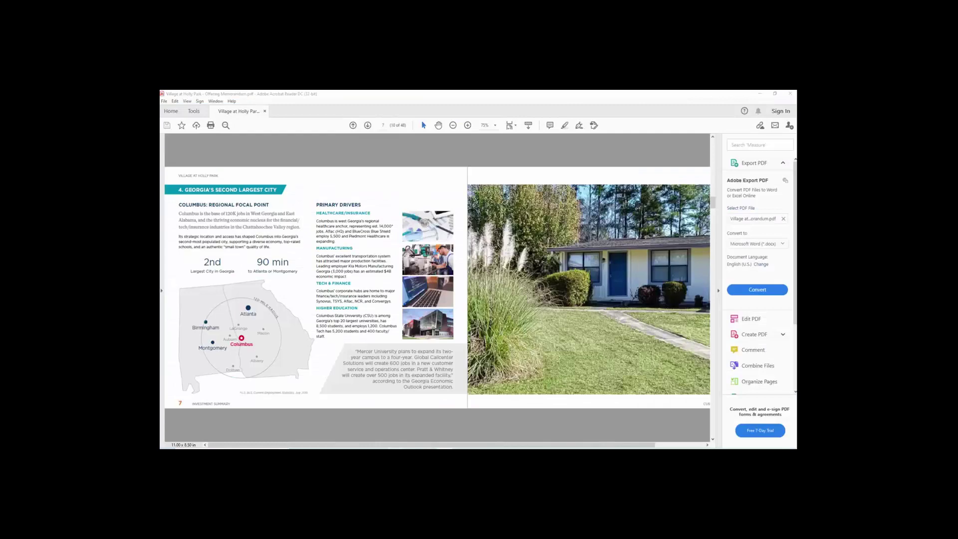
left_click(375, 423)
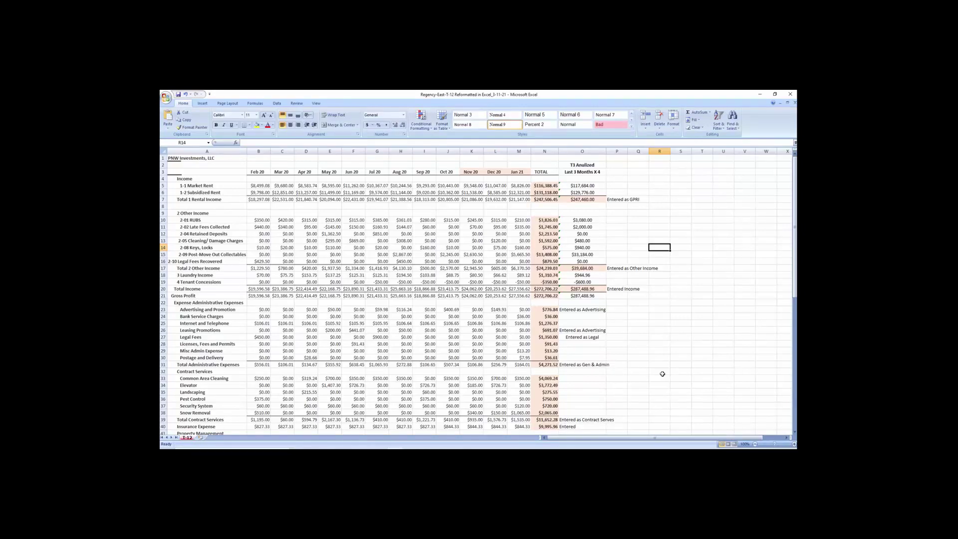
left_click(575, 149)
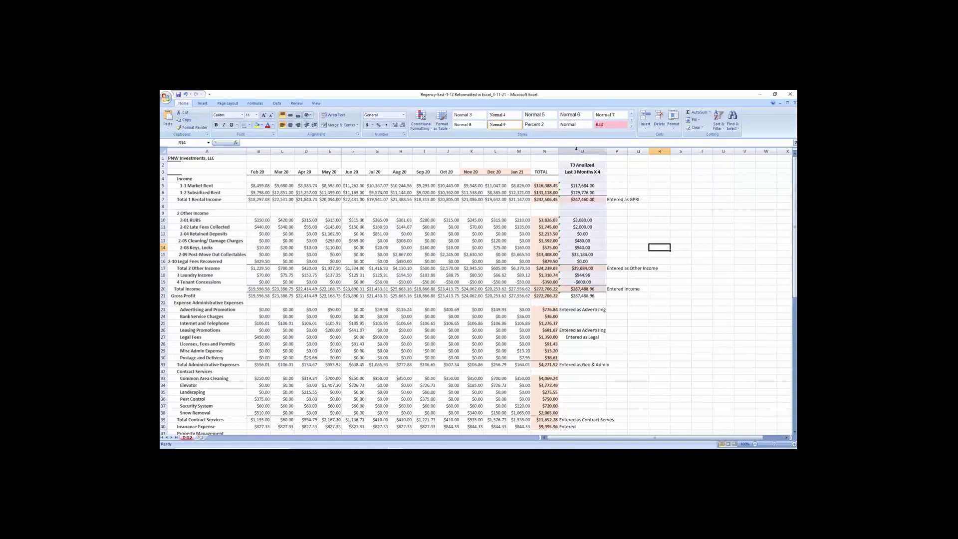
left_click(576, 148)
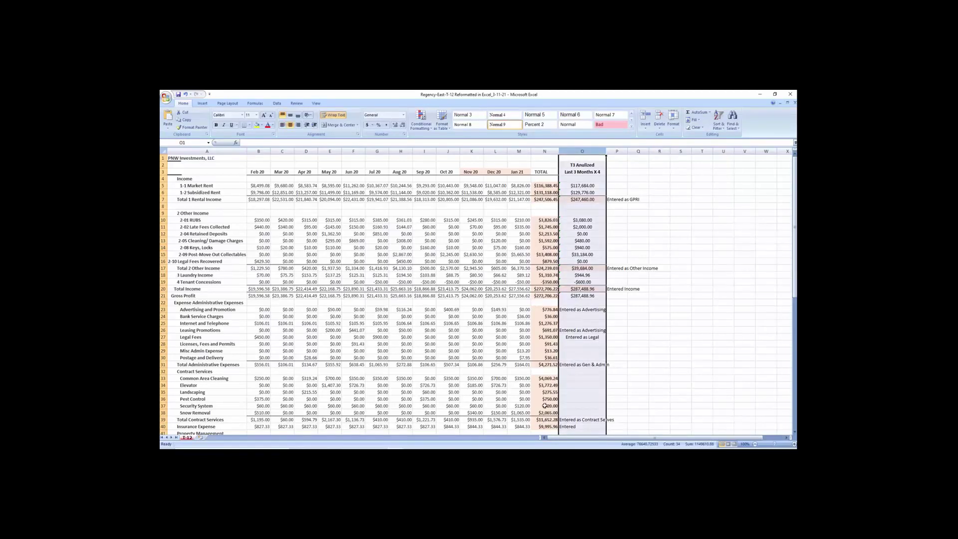
left_click(658, 282)
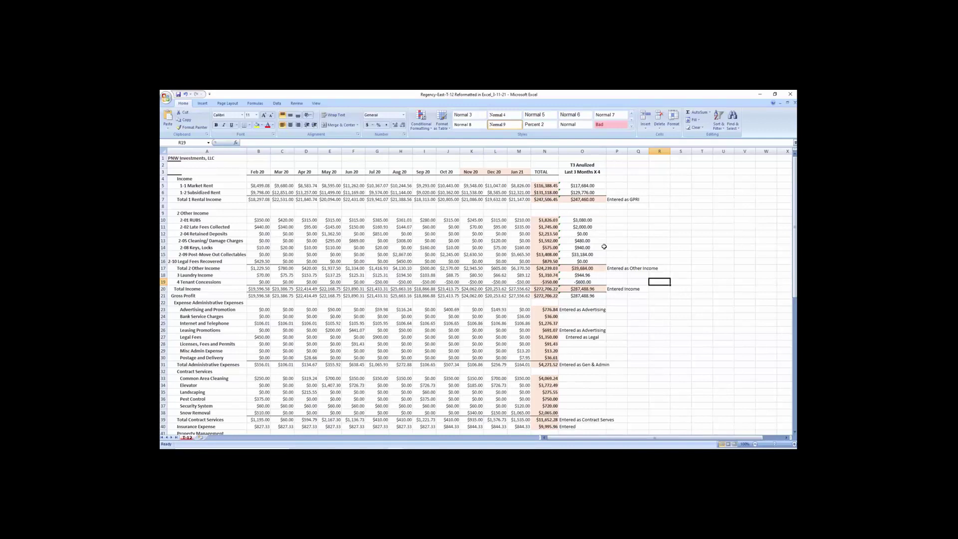
left_click(544, 185)
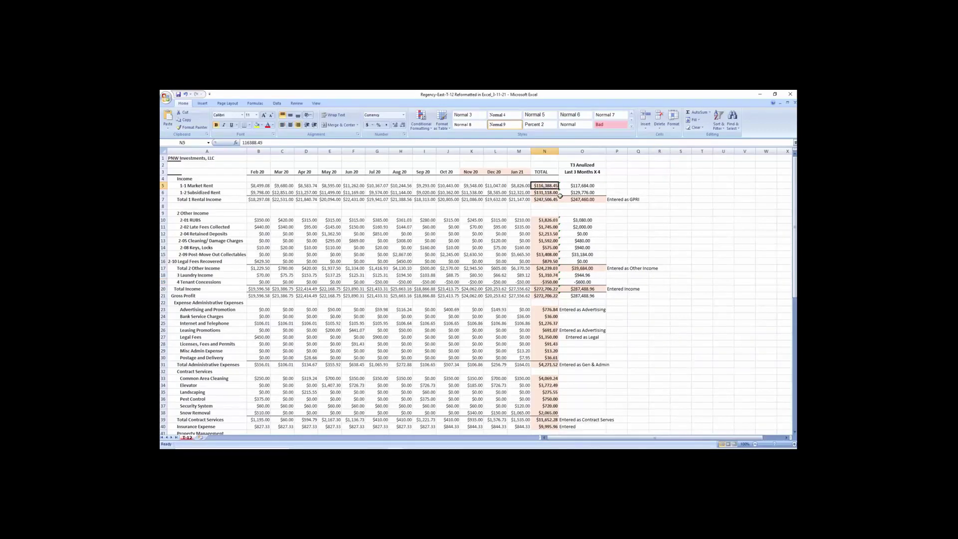
left_click_drag(265, 184, 516, 186)
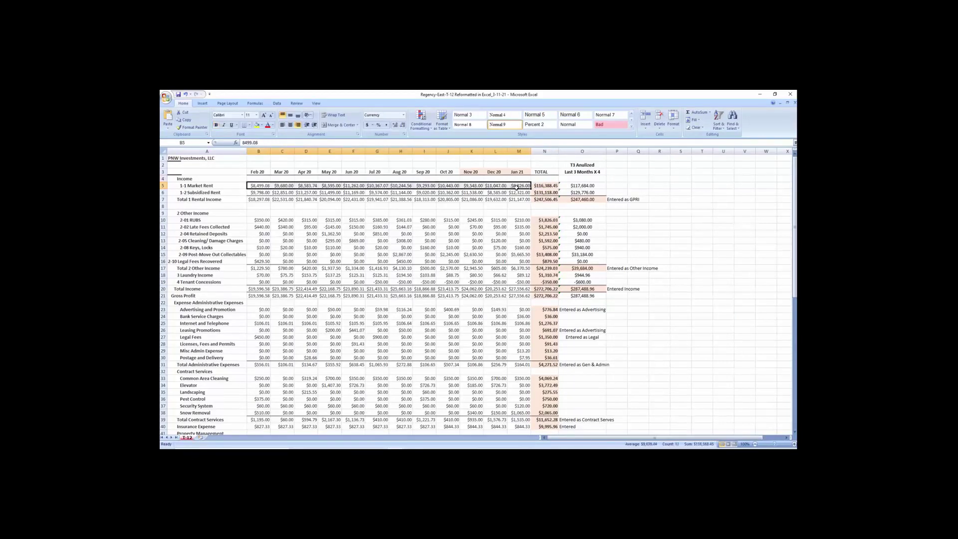
left_click(581, 188)
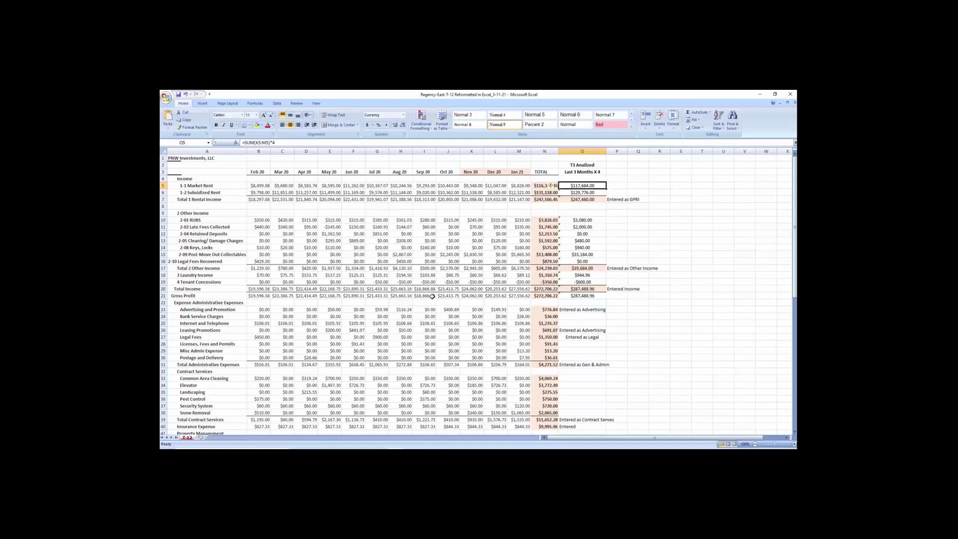
left_click_drag(254, 171, 502, 171)
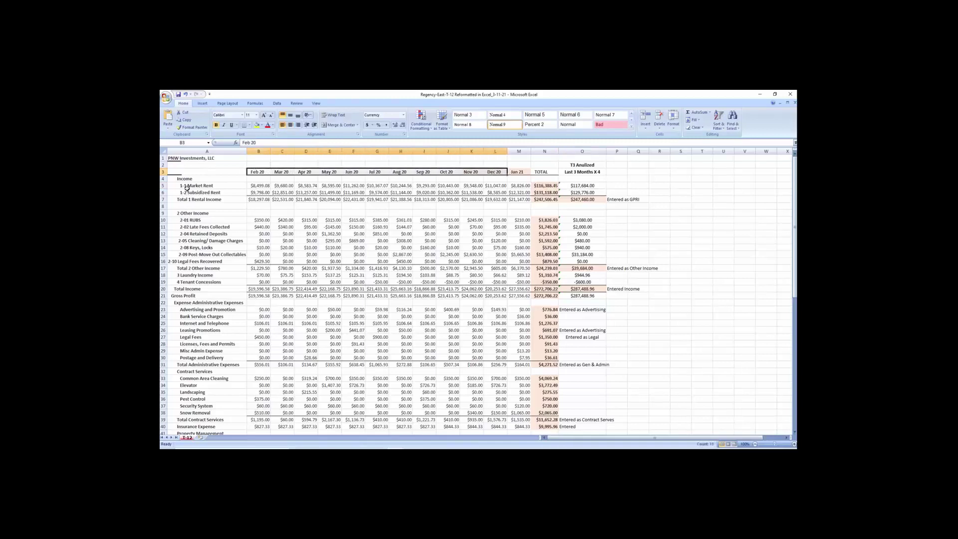
left_click_drag(187, 180, 194, 296)
scroll(228, 316, "down", 4)
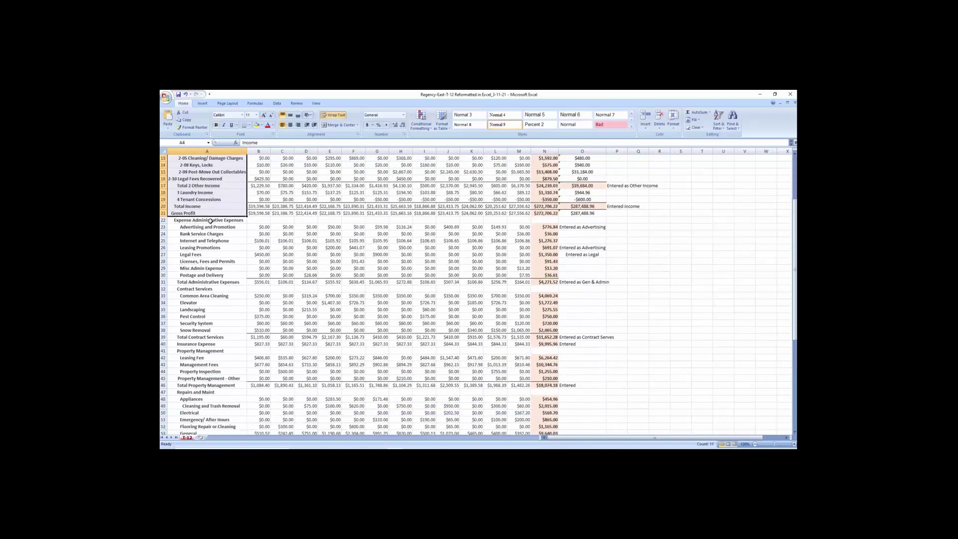
left_click_drag(210, 220, 226, 413)
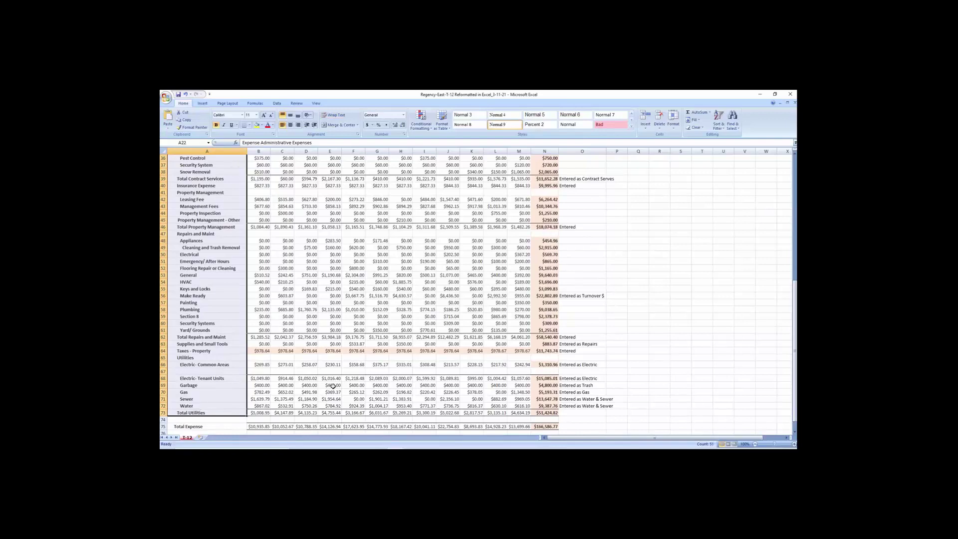
scroll(333, 386, "down", 4)
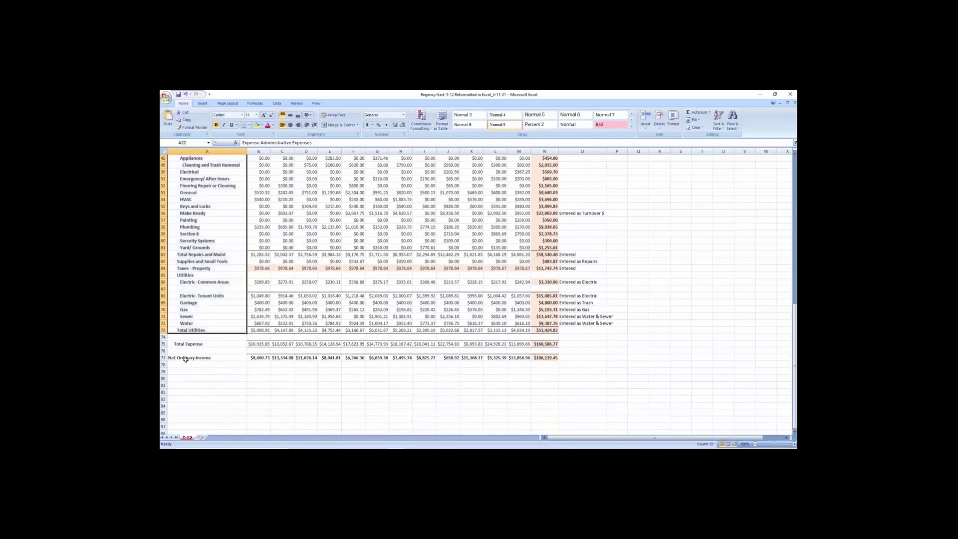
left_click(185, 359)
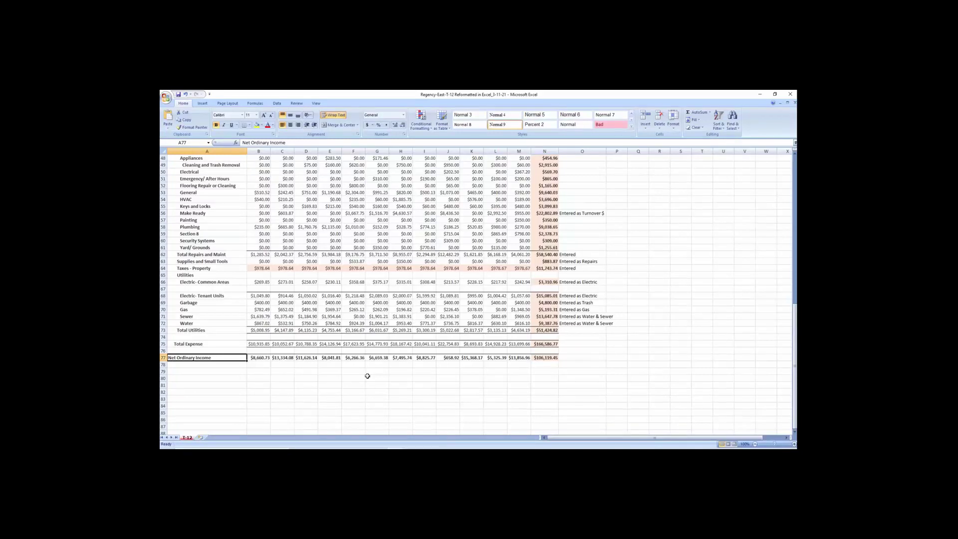
scroll(307, 317, "up", 3)
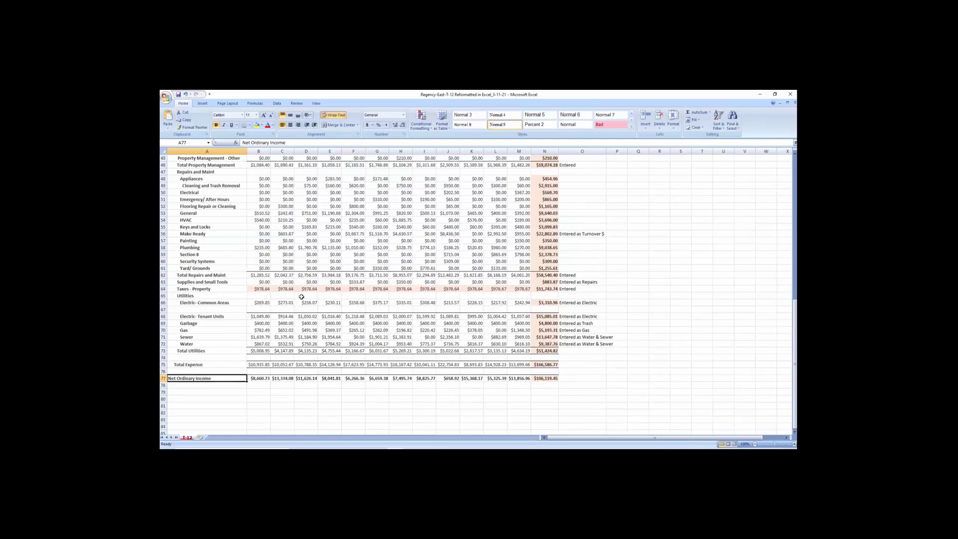
scroll(243, 281, "up", 3)
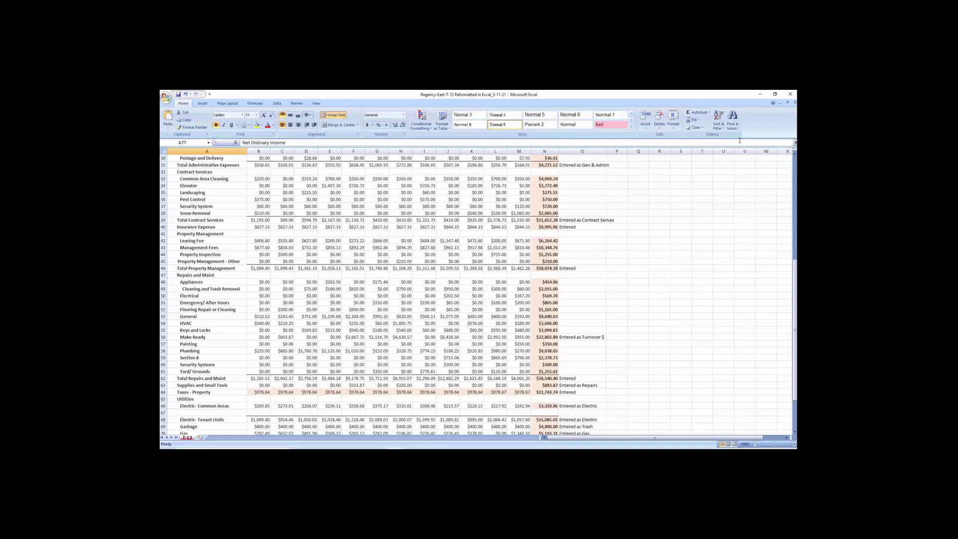
- Minimize Excel and Acrobat, then select slide 3, 'Download FREE Special Report', with the Animations tab showing
left_click(758, 94)
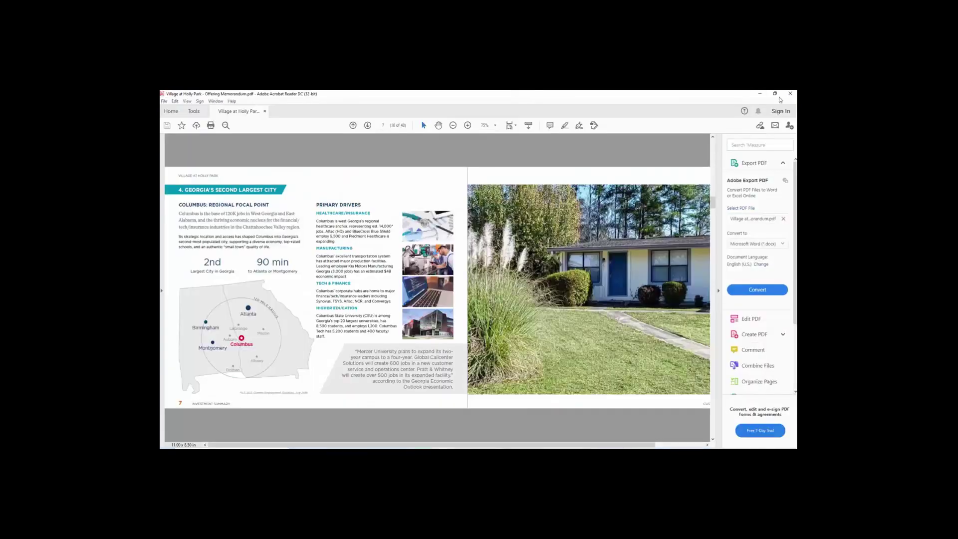
left_click(760, 94)
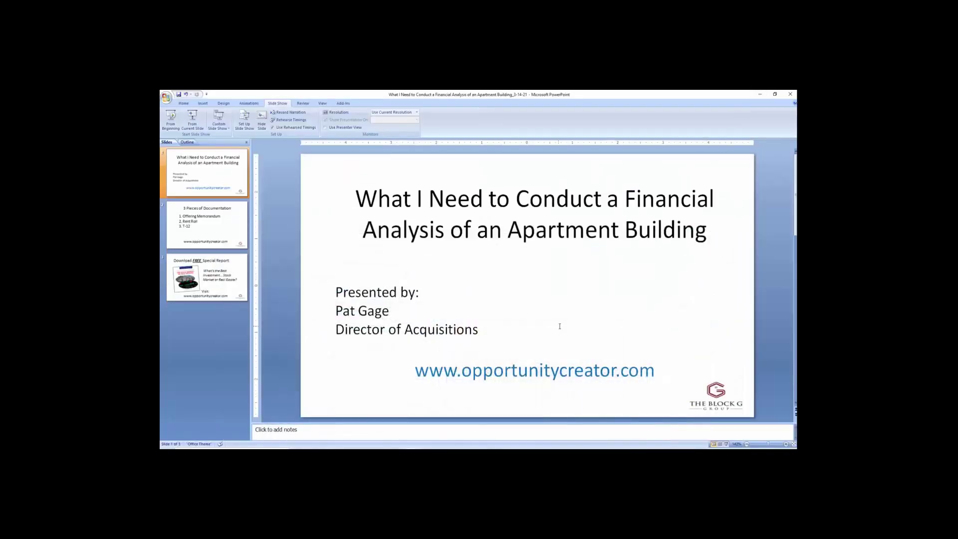
left_click(229, 291)
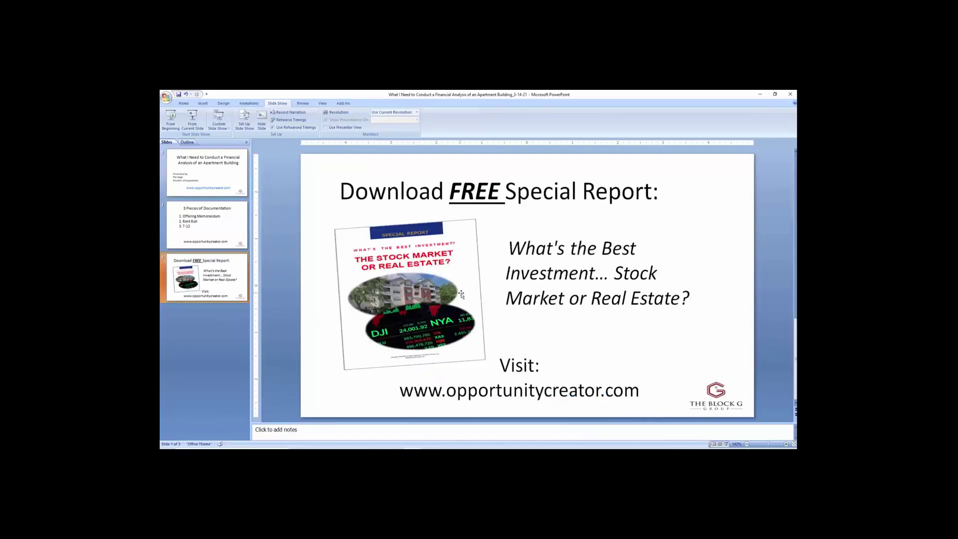
left_click(247, 103)
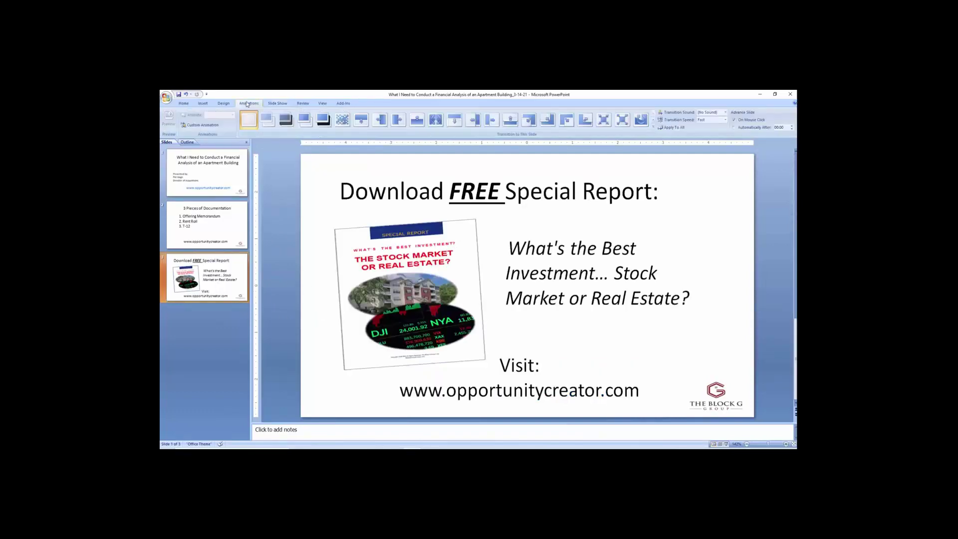